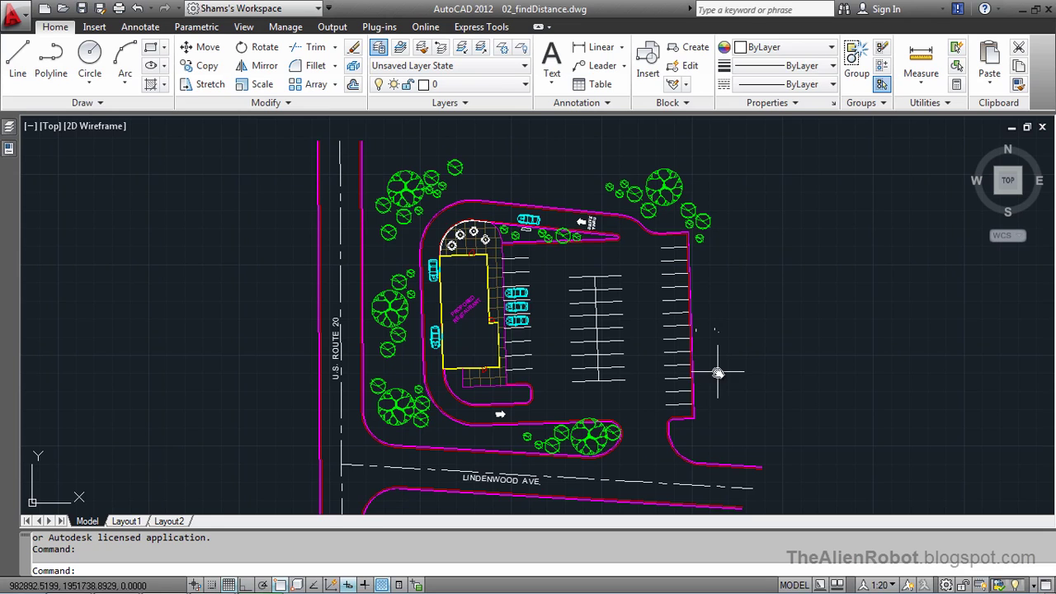
- Pan and zoom in on the parking stall lines east of the proposed restaurant
middle_drag(714, 366, 730, 310)
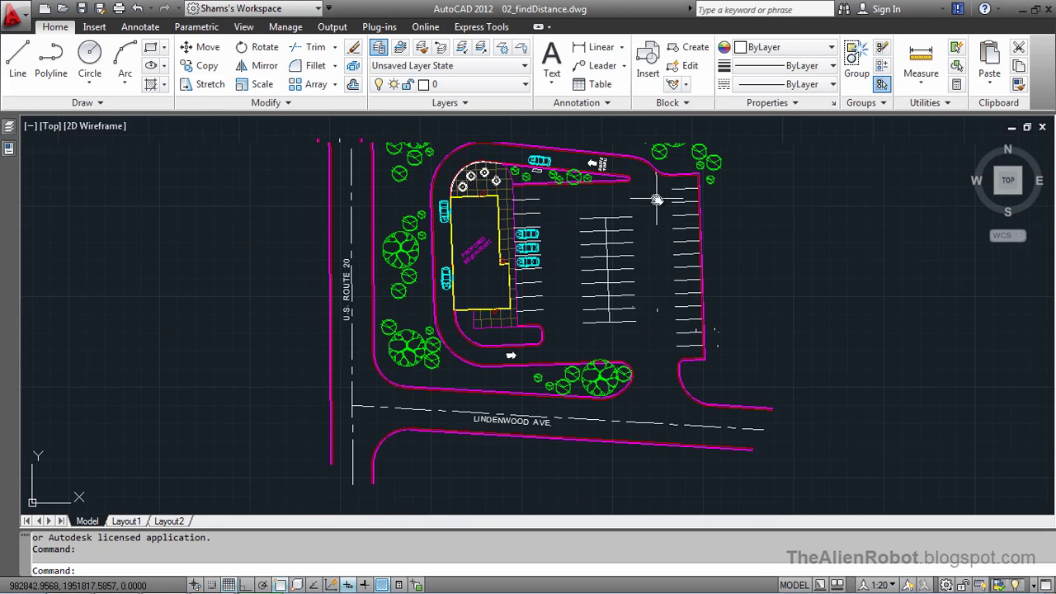
scroll(628, 318, up, 2)
scroll(623, 293, up, 3)
middle_drag(684, 264, 584, 319)
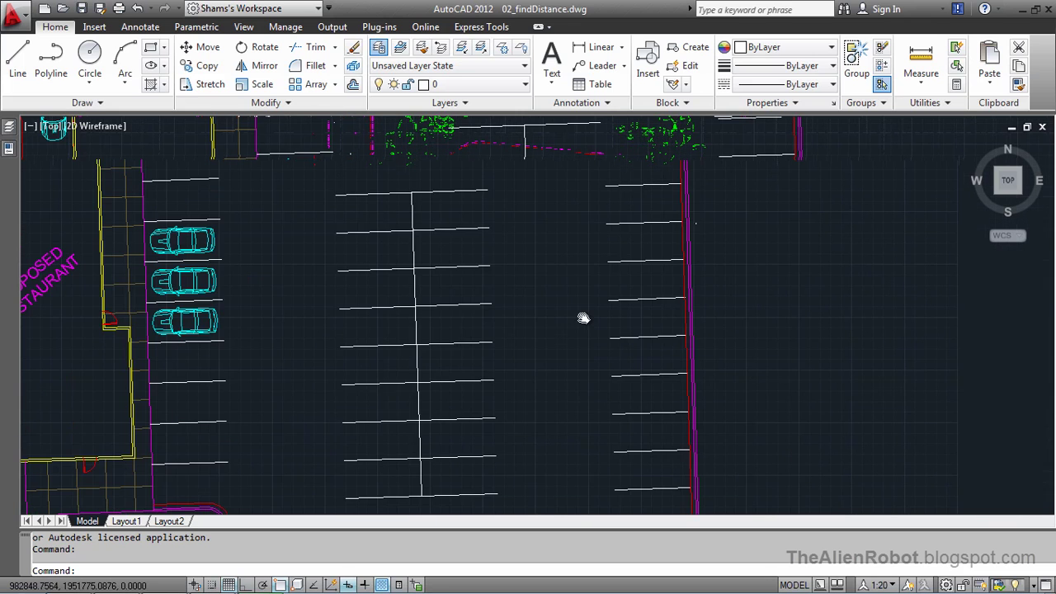
scroll(579, 318, up, 3)
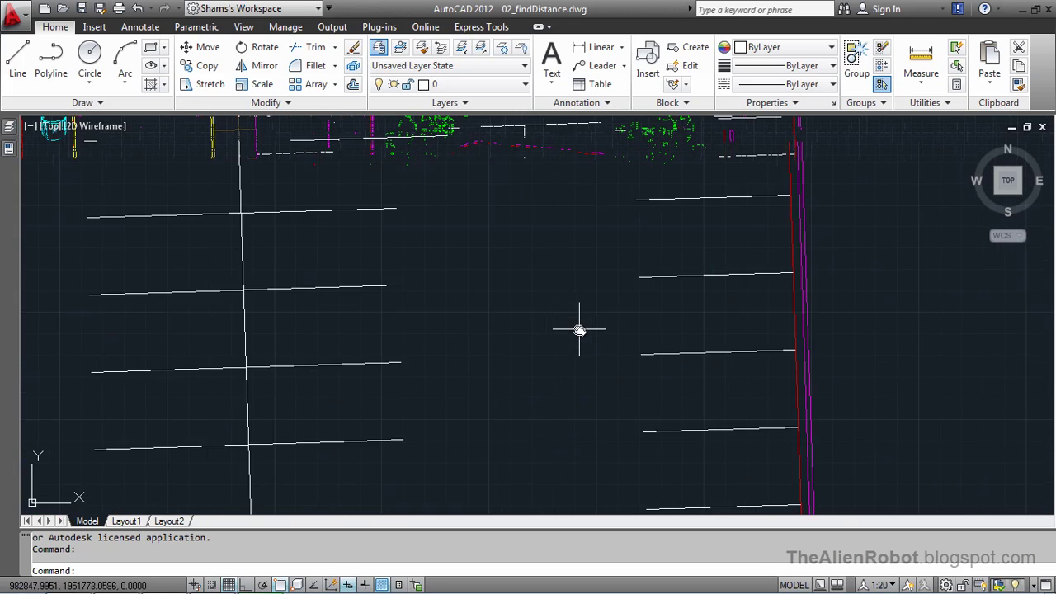
mouse_move(599, 243)
middle_down()
mouse_move(582, 273)
mouse_move(685, 273)
middle_up()
scroll(582, 273, up, 1)
scroll(582, 273, up, 1)
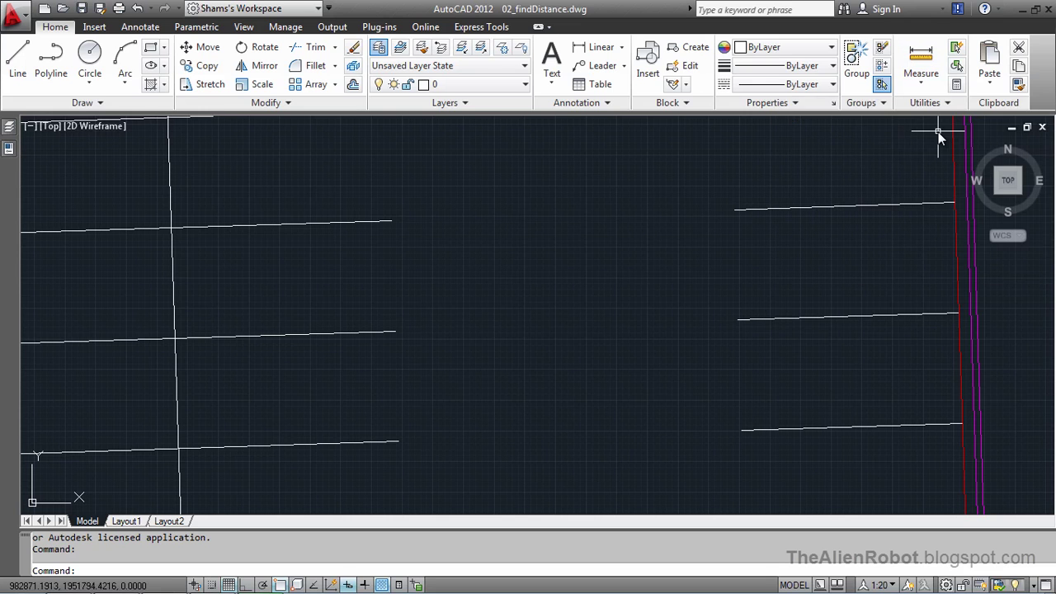
- Start a Distance measurement from the Utilities Measure dropdown
click(922, 82)
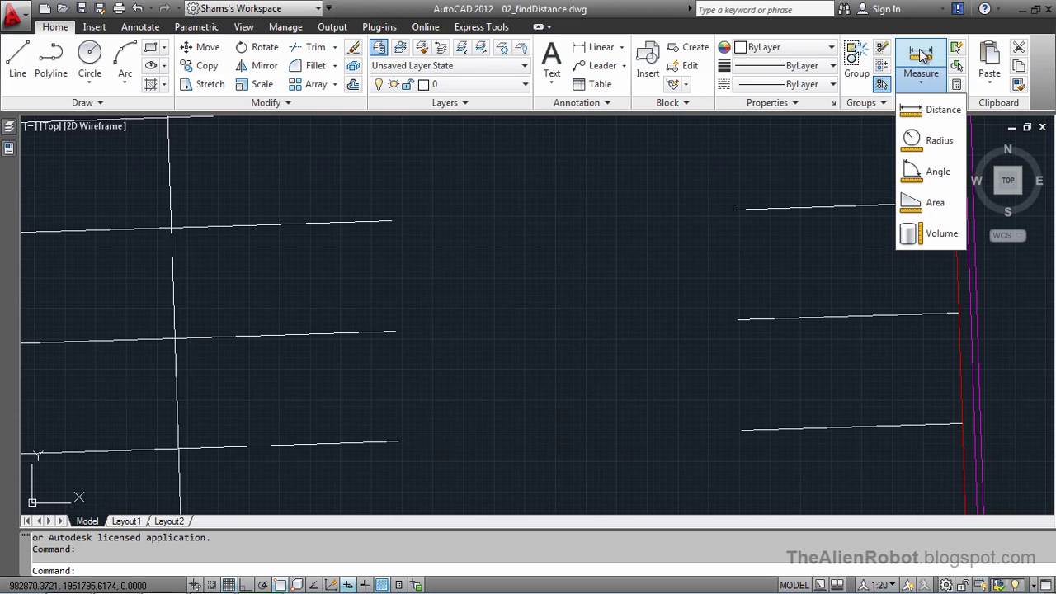
click(921, 55)
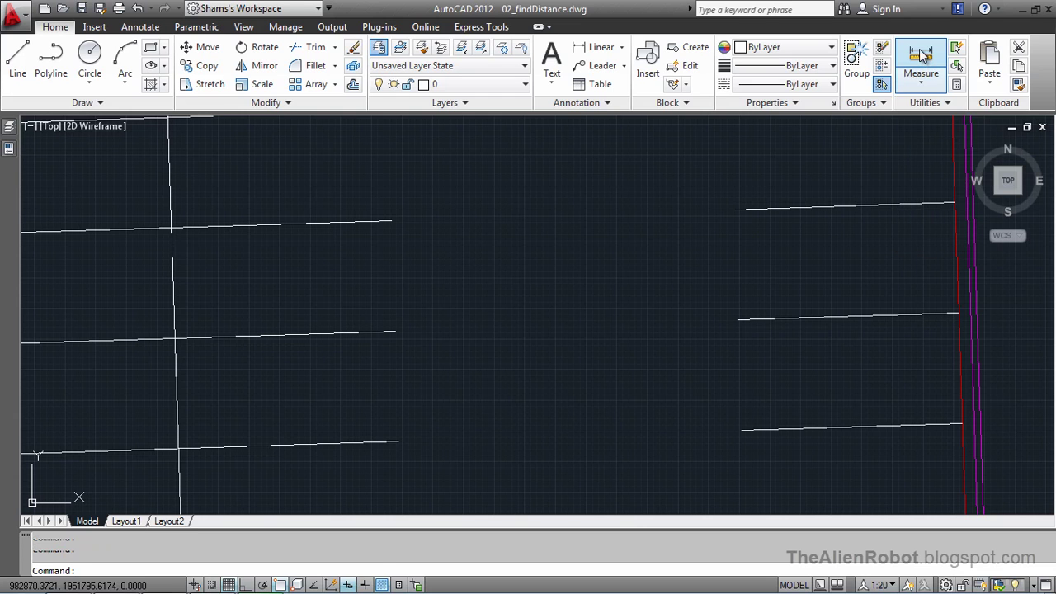
- Measure the stall width between two adjacent stall lines as 9.0000, then cancel
click(734, 213)
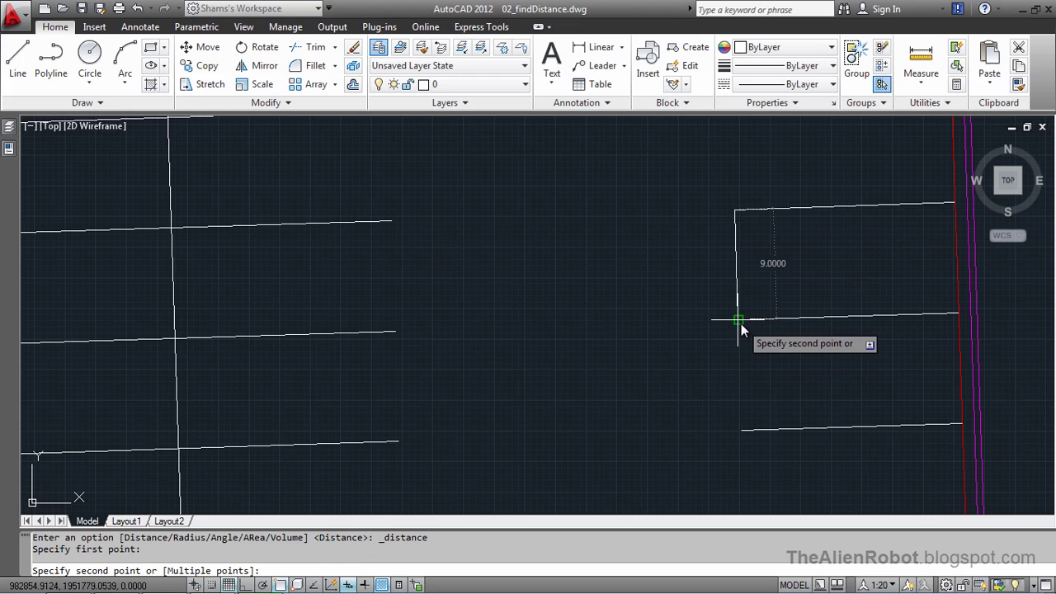
click(741, 324)
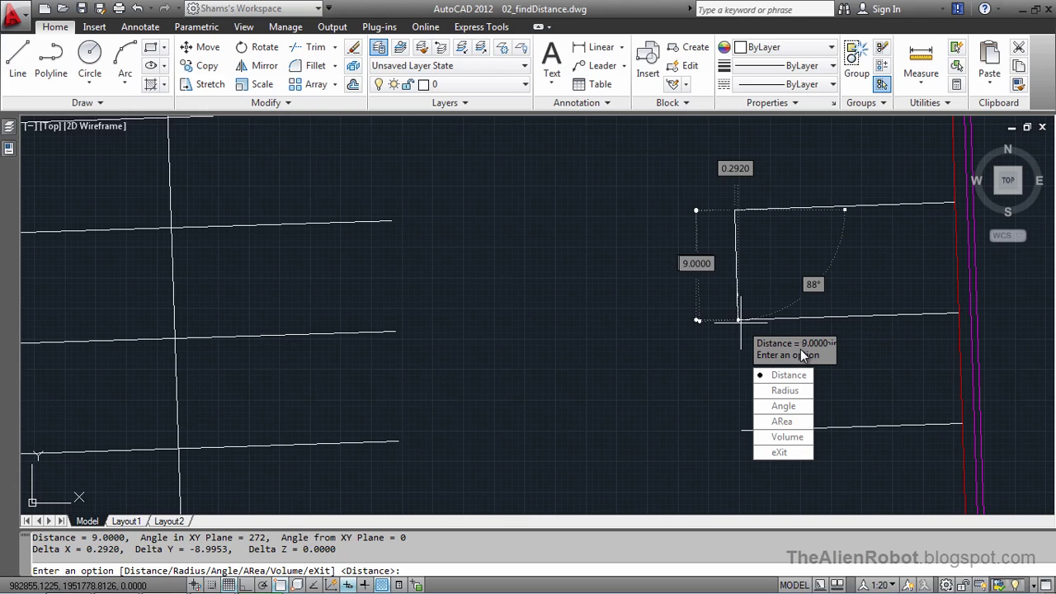
key(Escape)
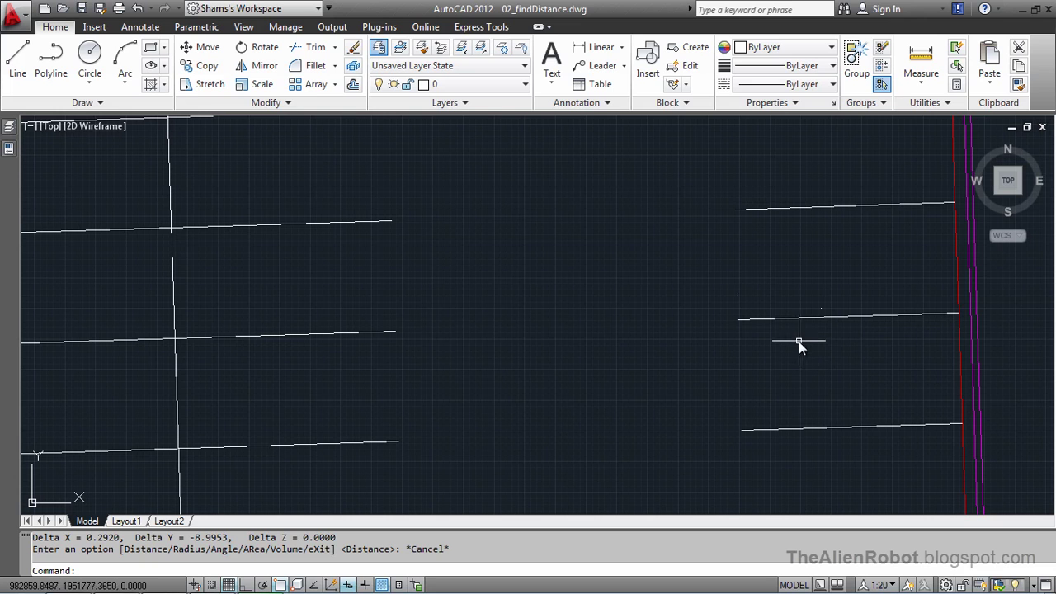
middle_drag(863, 377, 617, 384)
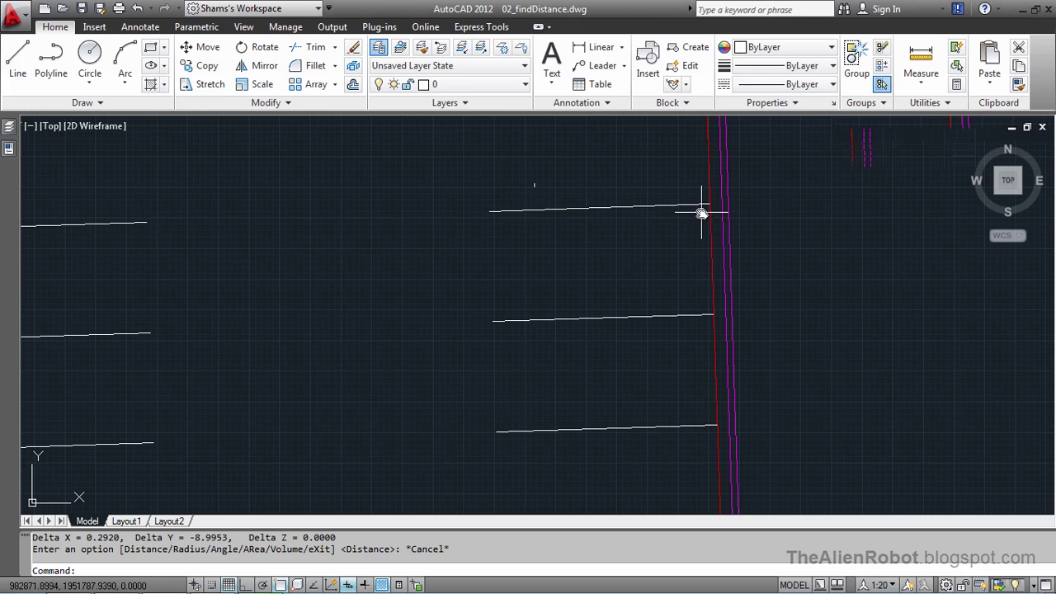
- Measure the top stall line end to end, giving a stall depth of 18.0000
click(921, 59)
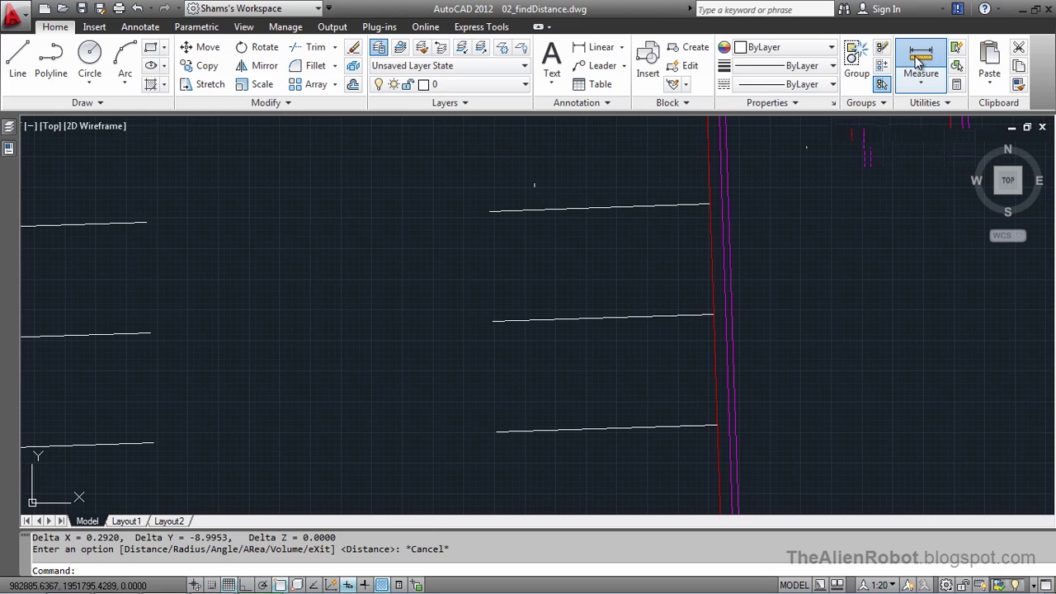
click(492, 213)
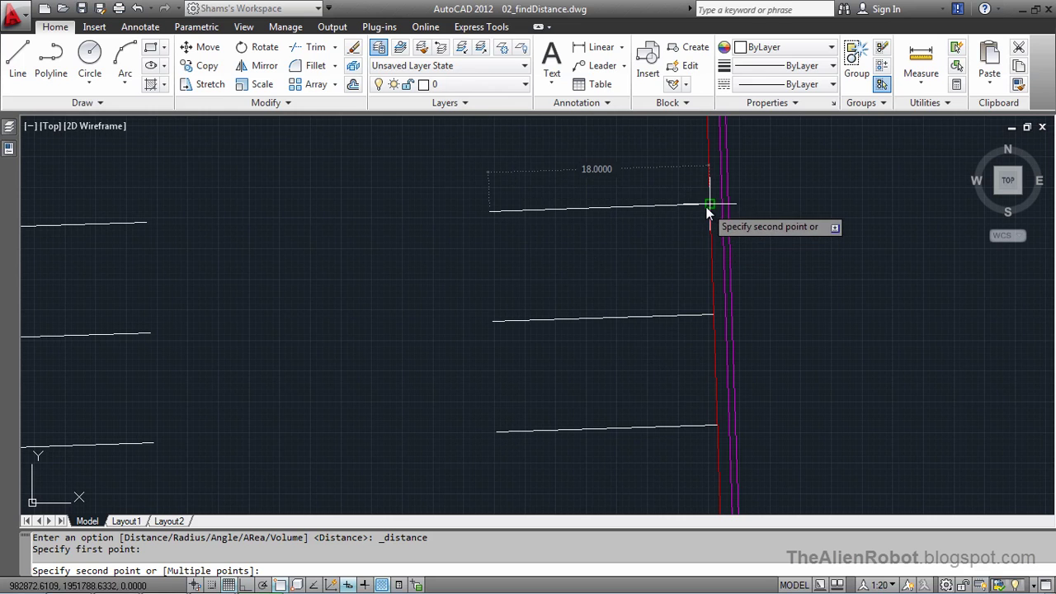
click(707, 208)
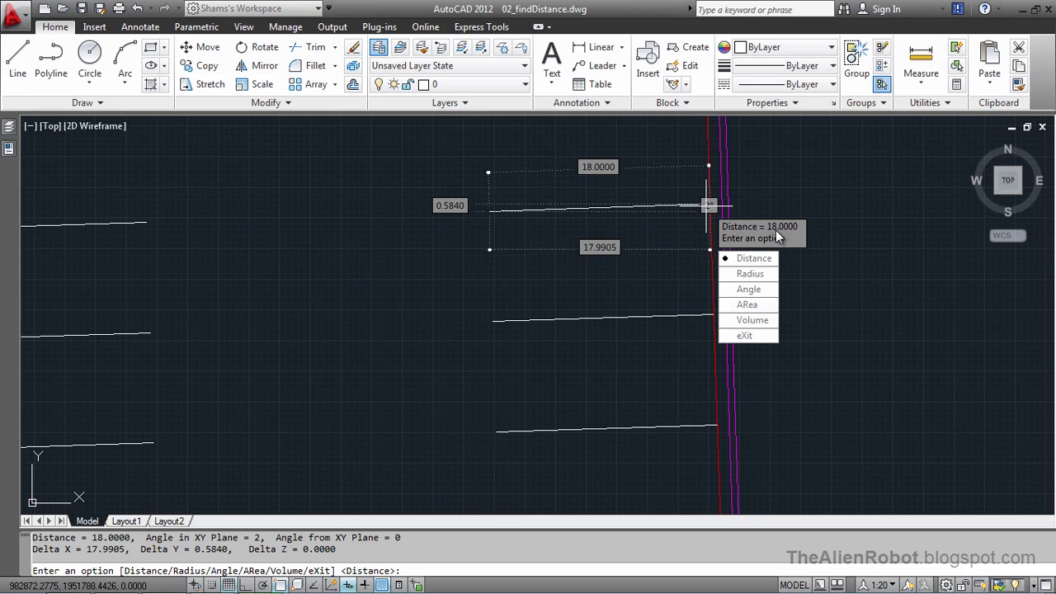
key(Escape)
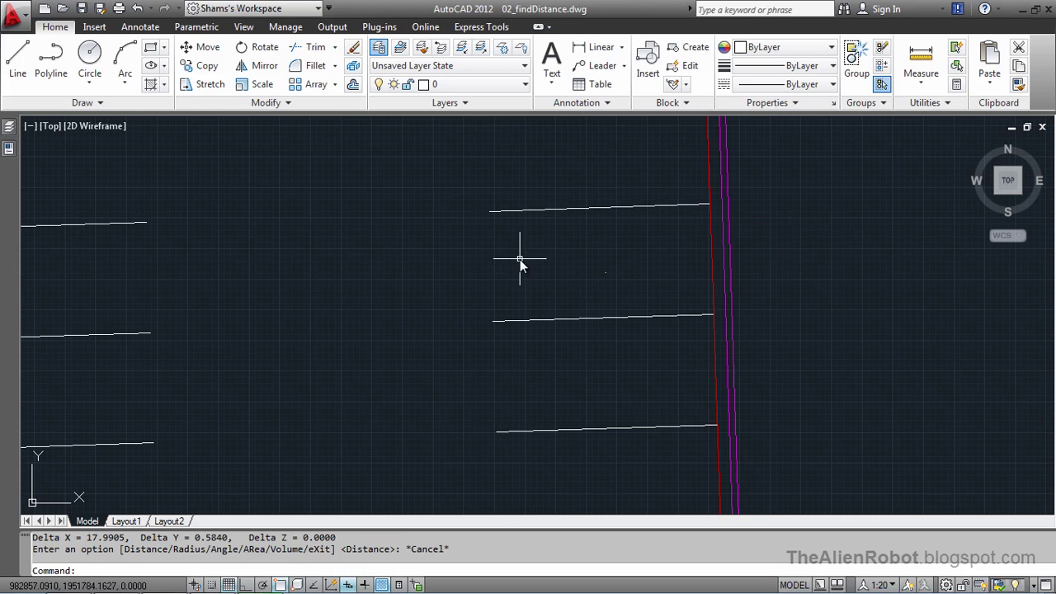
- Zoom out, then zoom and pan onto the middle of the drive-thru lane
scroll(484, 248, down, 5)
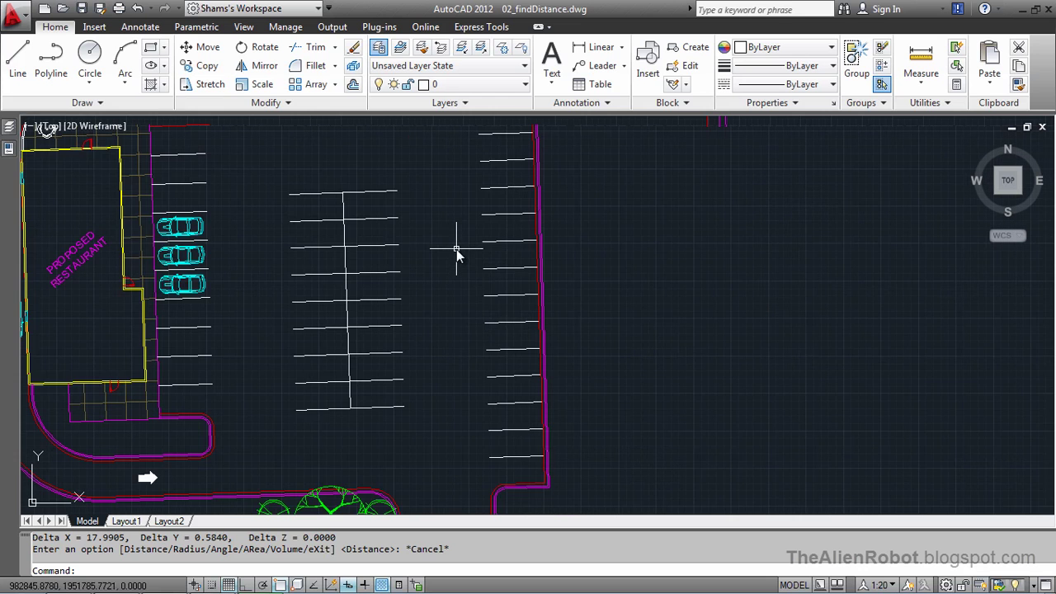
scroll(456, 246, down, 2)
scroll(413, 189, up, 4)
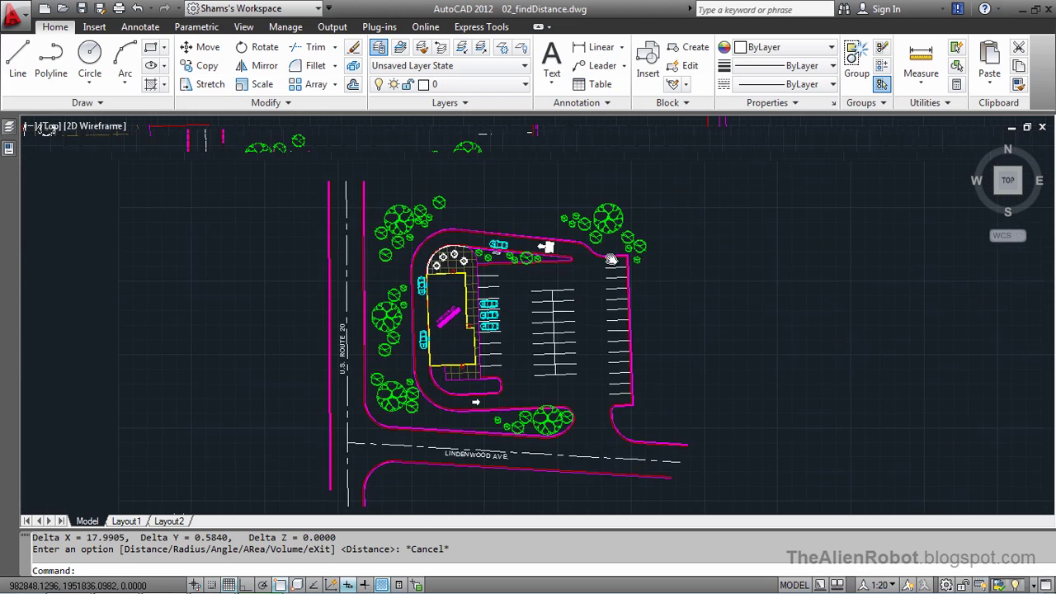
scroll(552, 259, up, 2)
scroll(682, 323, up, 3)
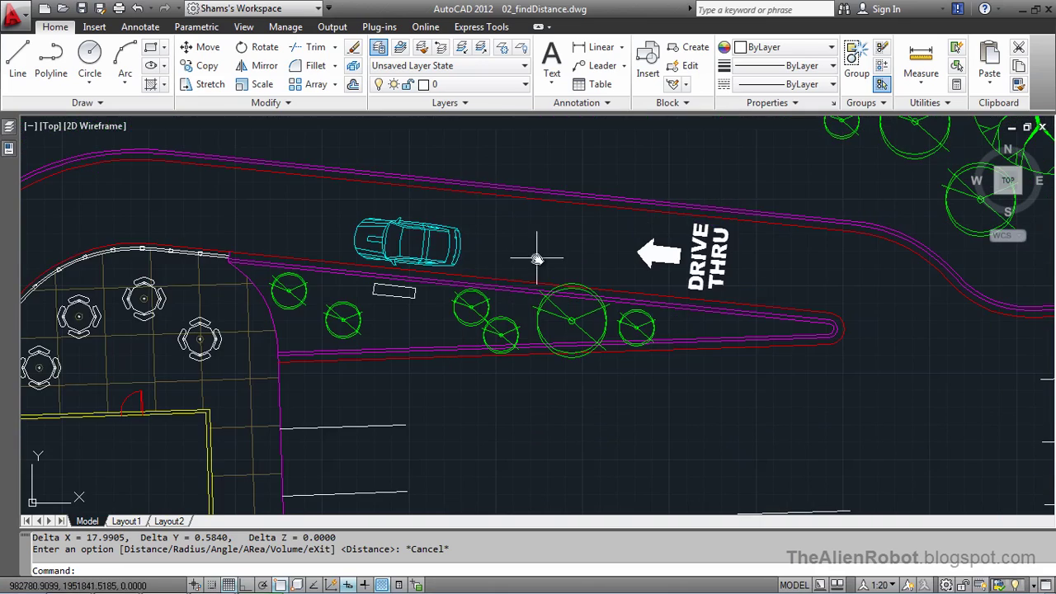
scroll(538, 256, up, 1)
scroll(520, 215, up, 1)
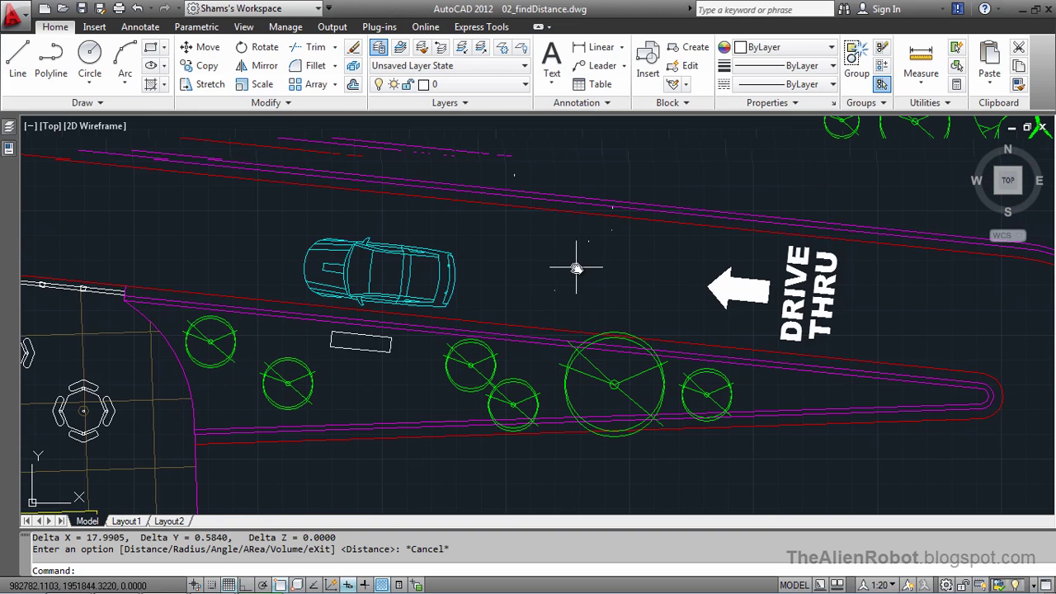
scroll(577, 268, up, 1)
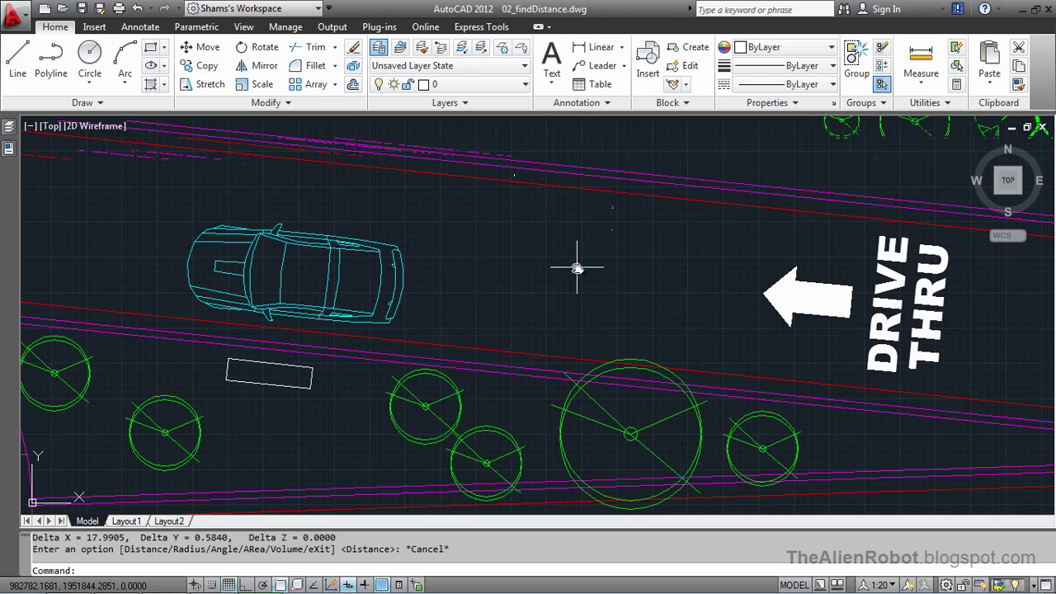
middle_drag(577, 268, 641, 302)
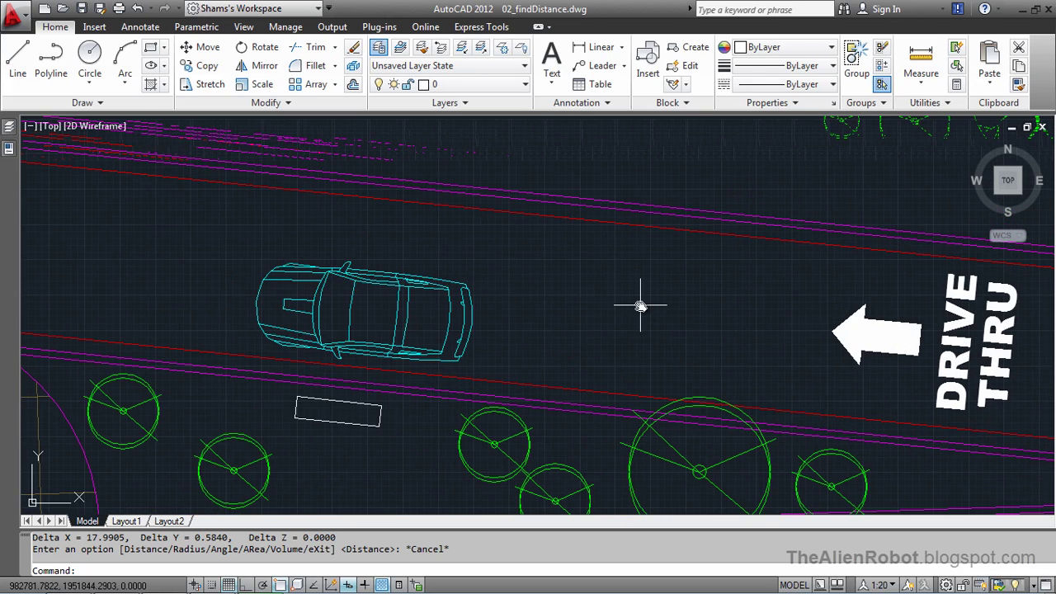
scroll(641, 302, up, 1)
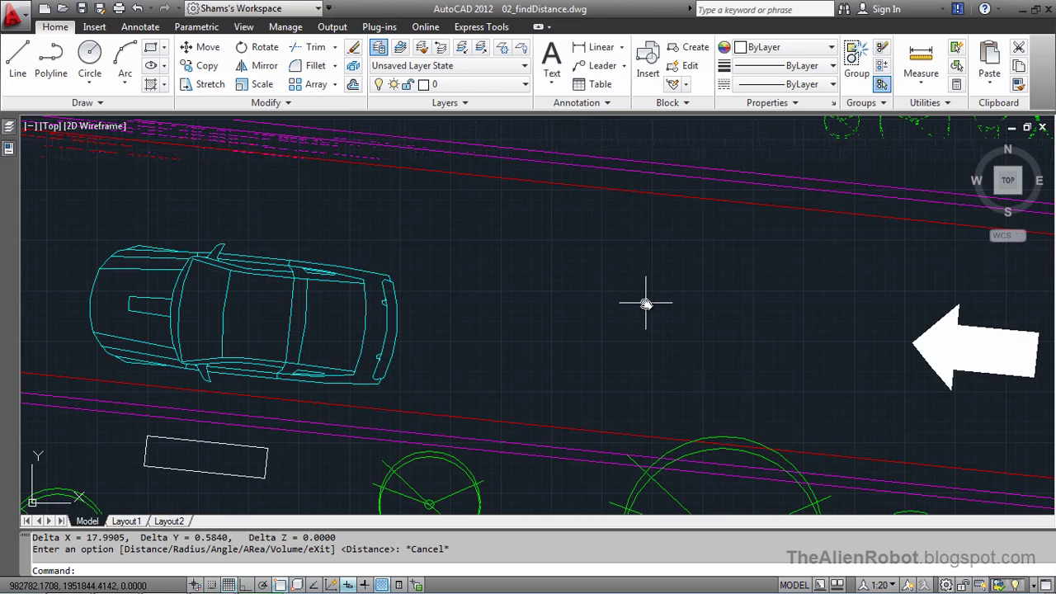
mouse_move(641, 302)
middle_down()
mouse_move(649, 293)
mouse_move(459, 242)
mouse_move(558, 280)
middle_up()
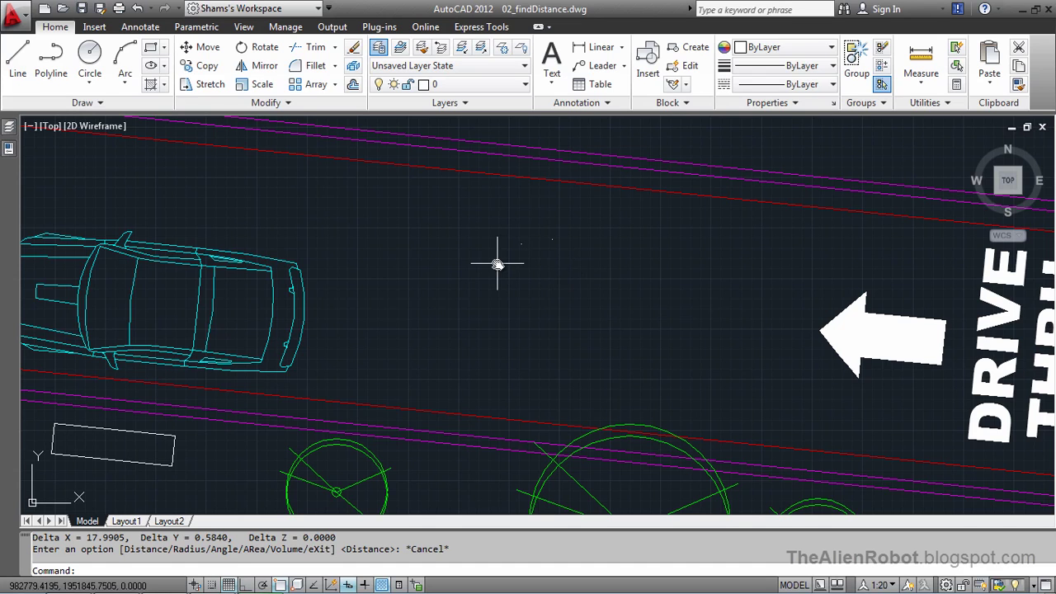
- Measure the drive-thru width as 12.0000 between its red edges using Nearest and Perpendicular snaps
key(Return)
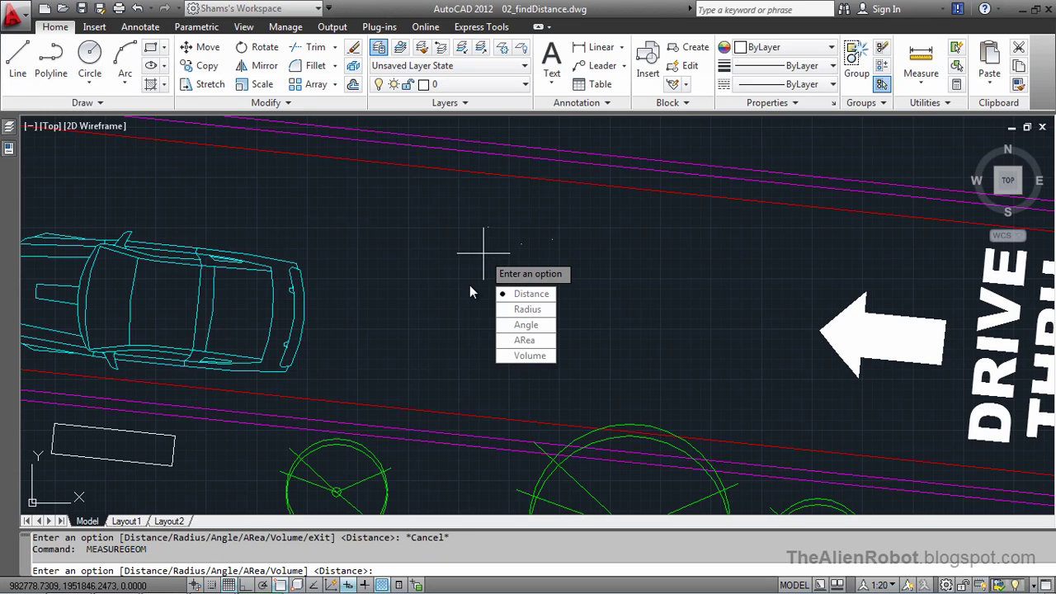
click(518, 294)
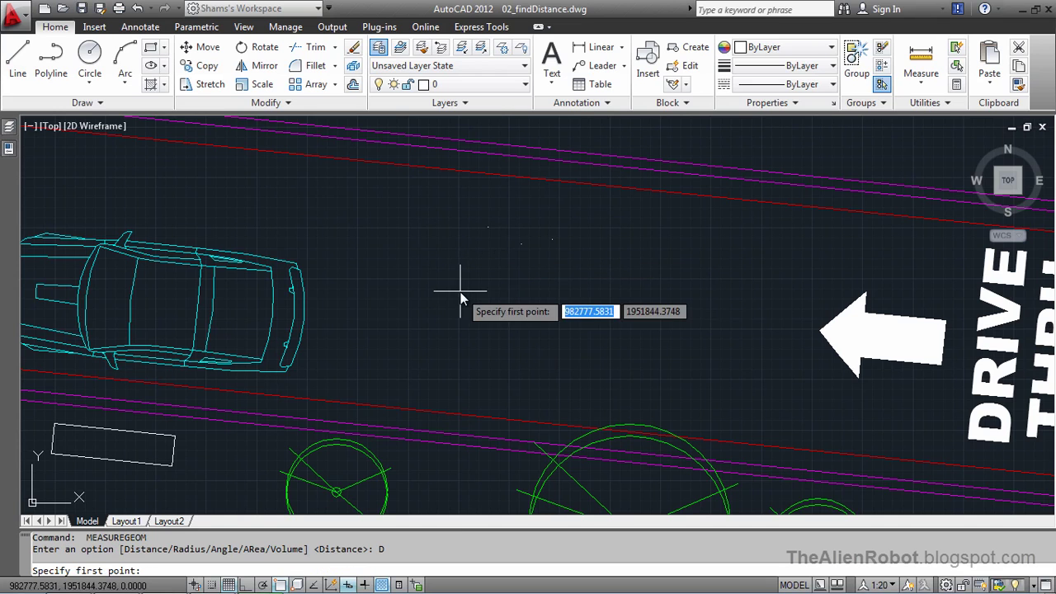
shift+right_click(437, 357)
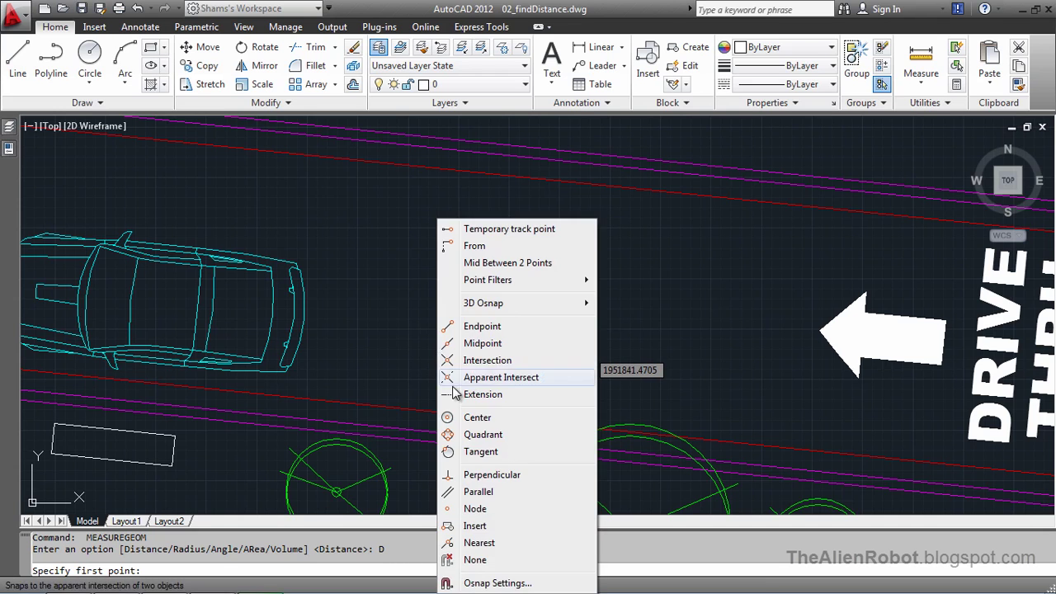
click(485, 542)
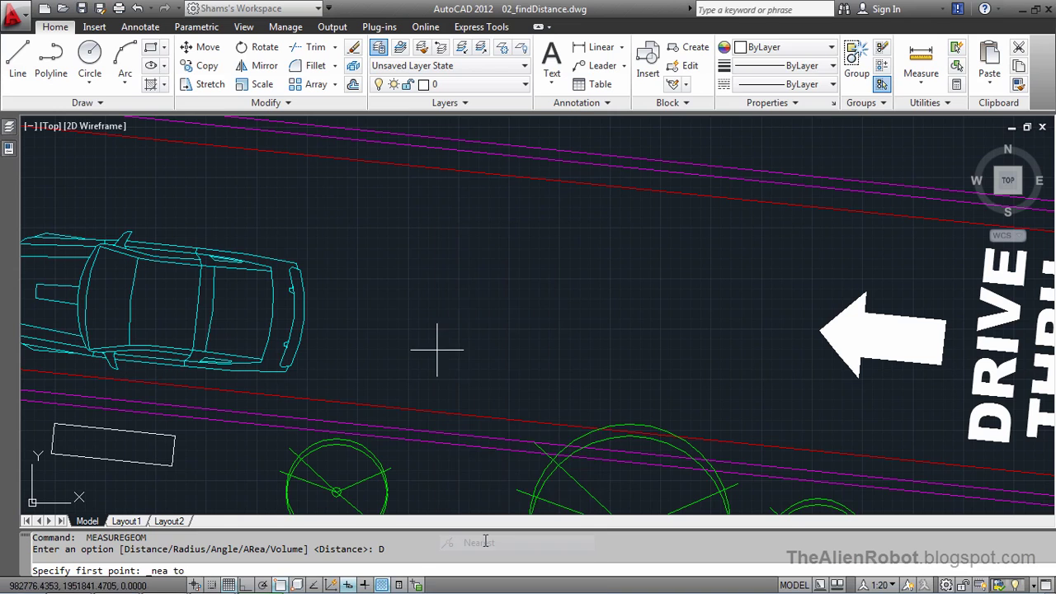
click(441, 411)
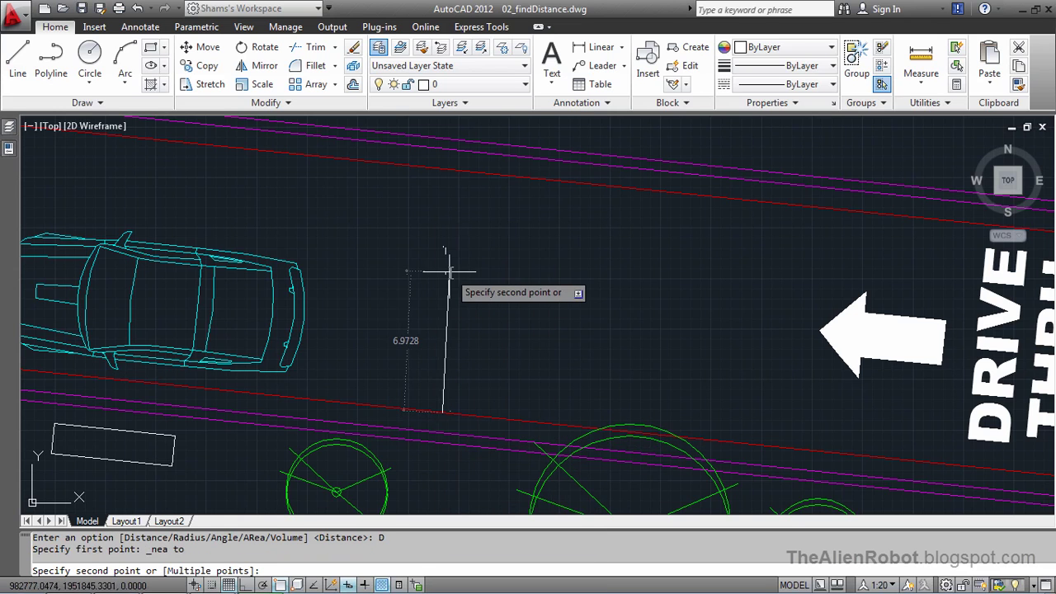
shift+right_click(451, 279)
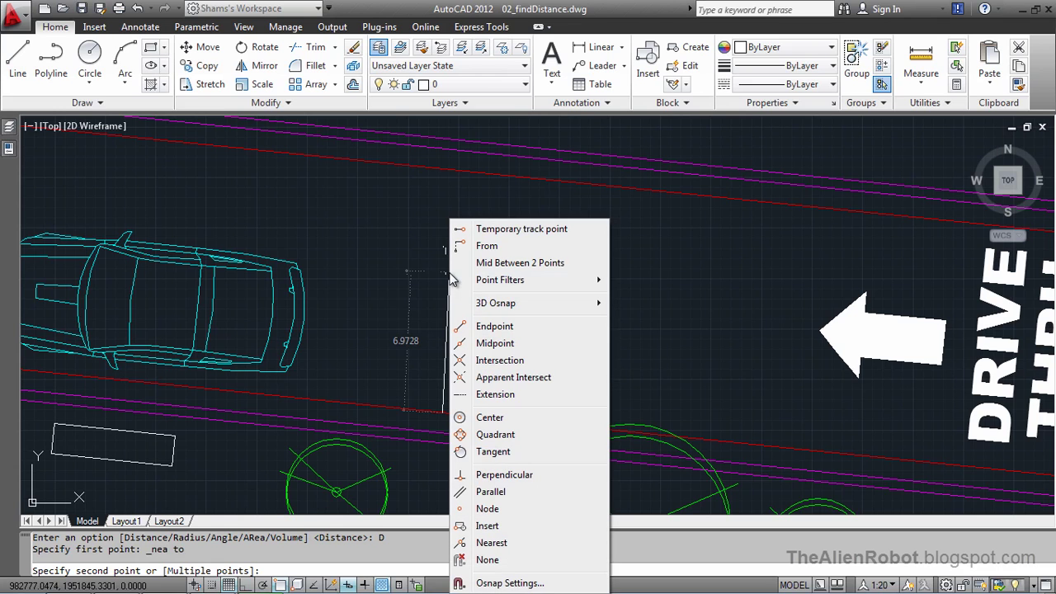
click(505, 475)
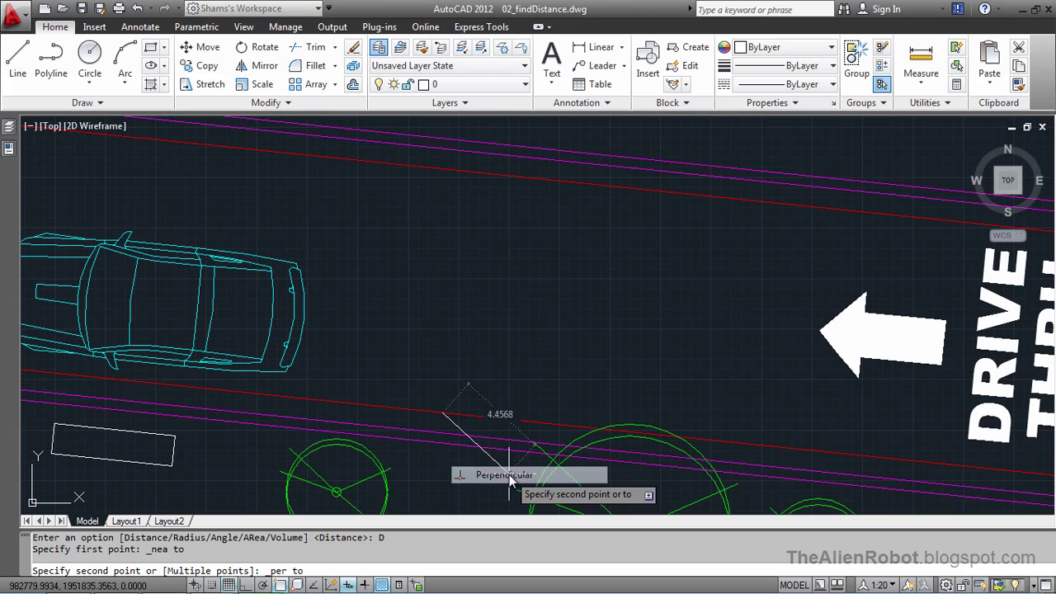
click(464, 177)
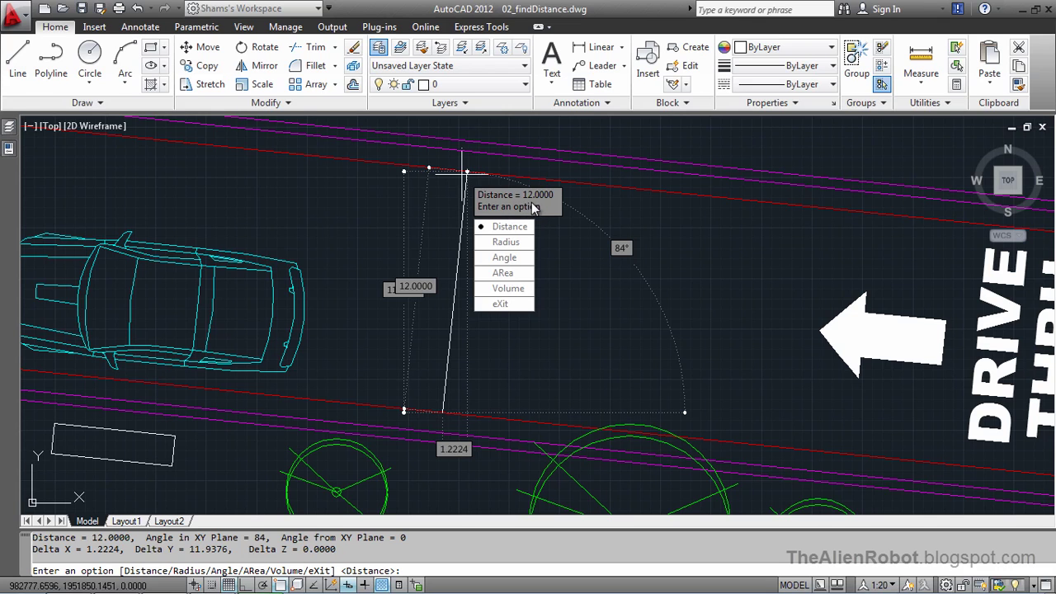
click(501, 304)
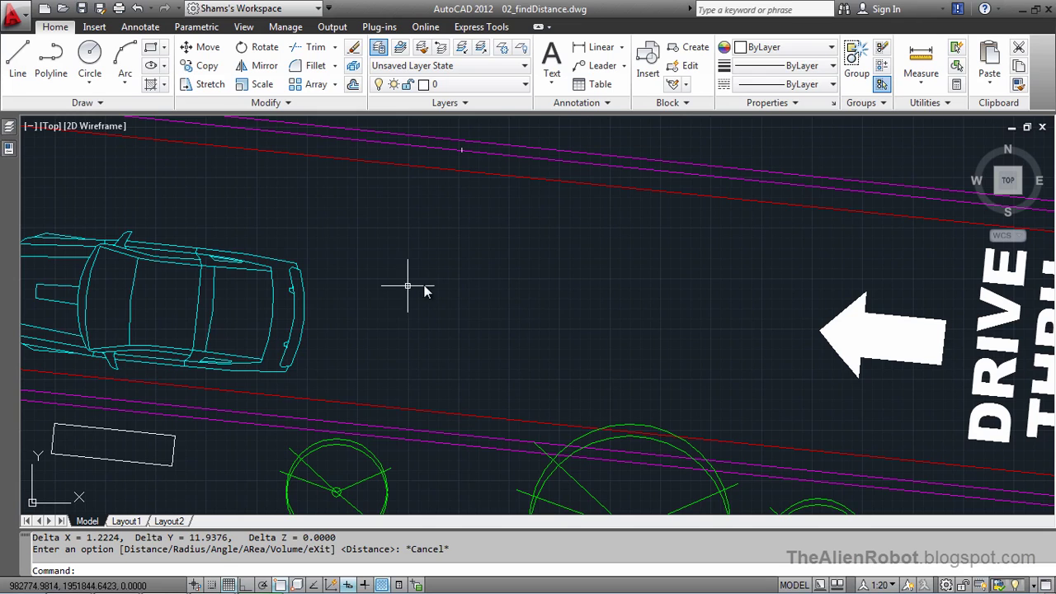
- Zoom out and pan to frame the PROPOSED RESTAURANT building beside its parking stalls
scroll(487, 285, down, 2)
scroll(484, 318, down, 1)
scroll(483, 318, down, 1)
scroll(514, 388, up, 2)
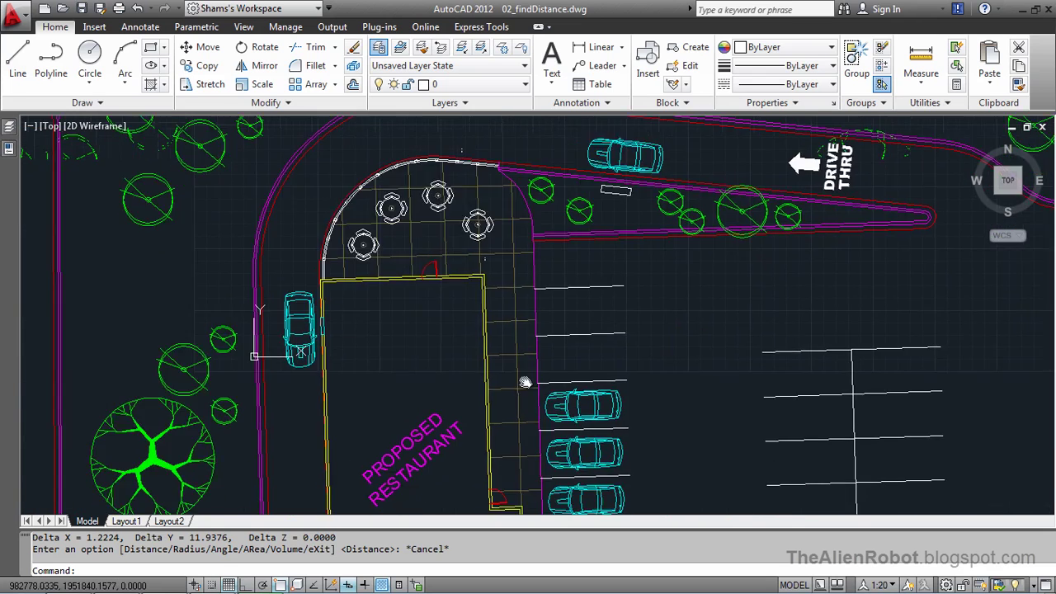
mouse_move(565, 361)
middle_down()
mouse_move(615, 292)
mouse_move(627, 196)
mouse_move(621, 219)
middle_up()
scroll(629, 196, down, 2)
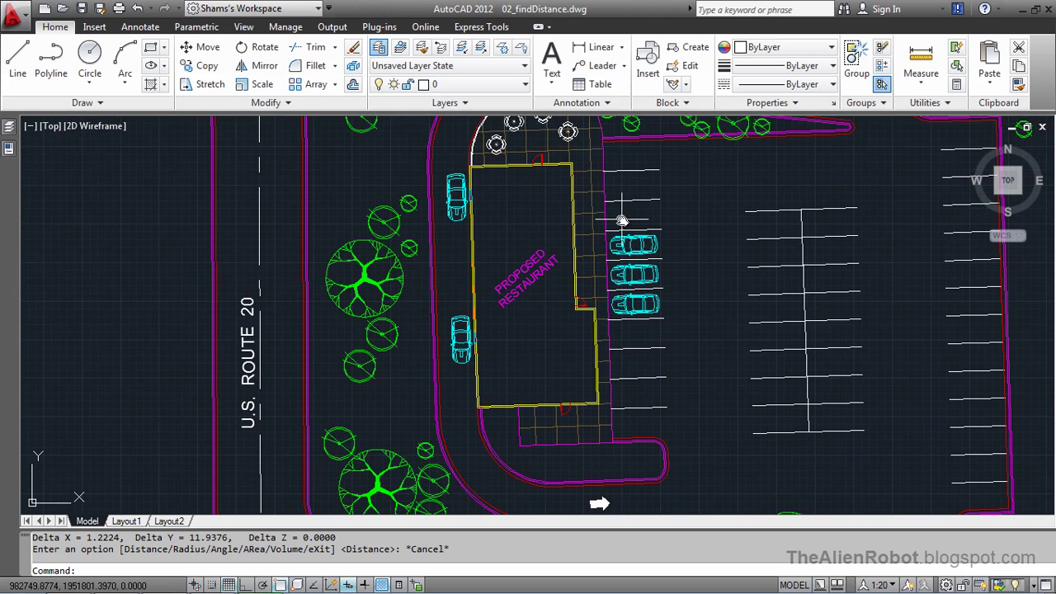
scroll(622, 217, up, 2)
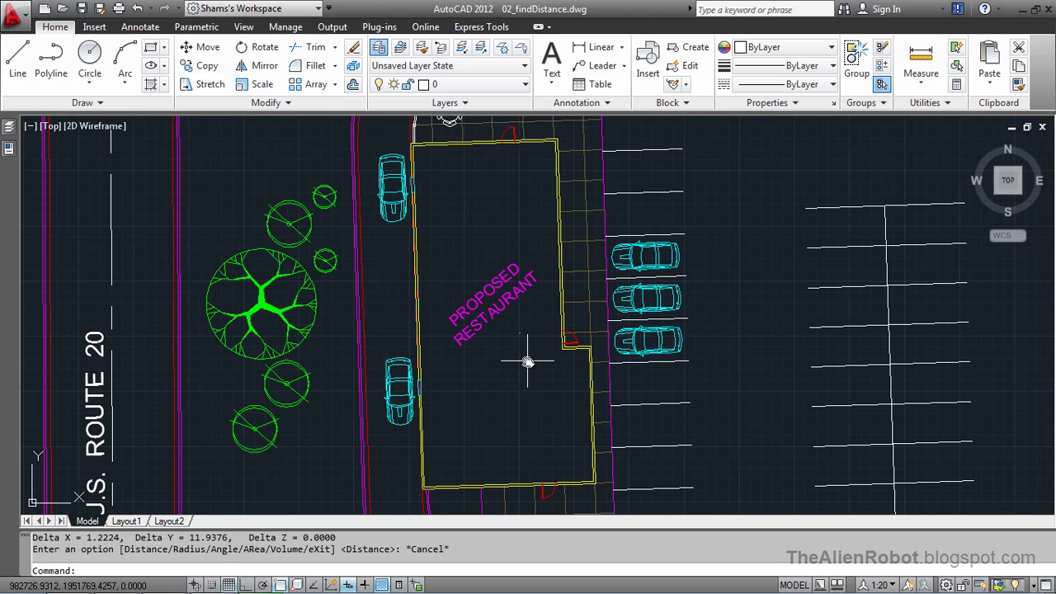
- Start a Distance measurement with its first point at the restaurant's lower-left corner
click(921, 56)
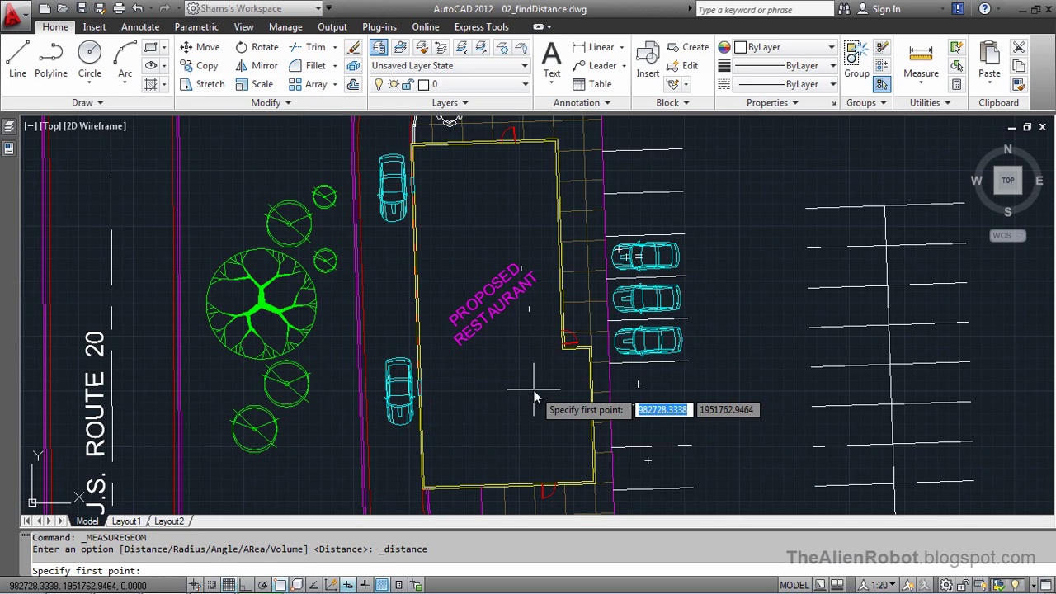
mouse_move(507, 436)
middle_down()
mouse_move(519, 354)
mouse_move(551, 293)
middle_up()
scroll(522, 347, up, 2)
scroll(521, 352, up, 2)
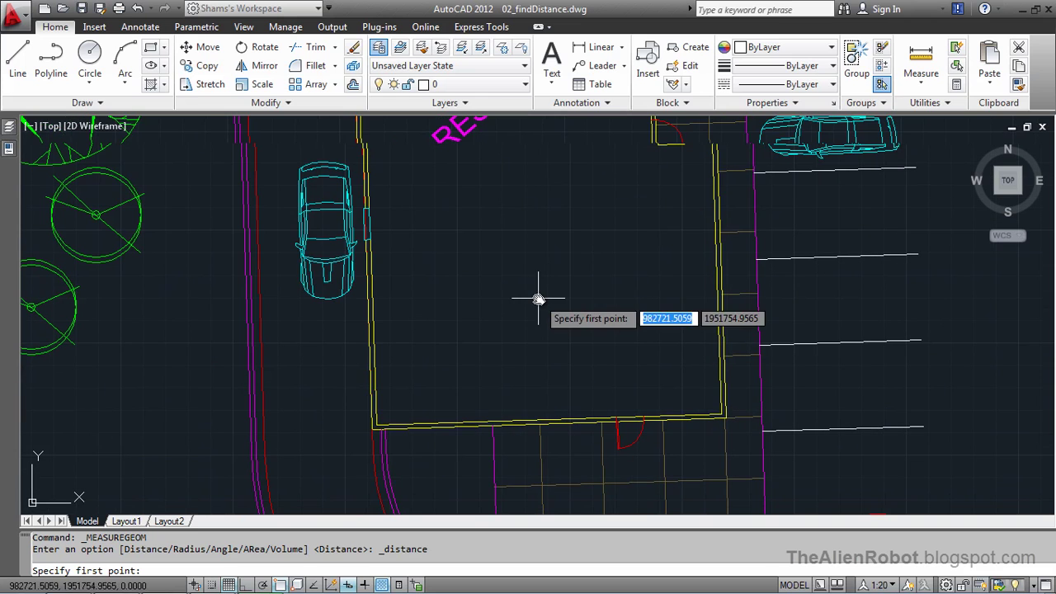
click(371, 429)
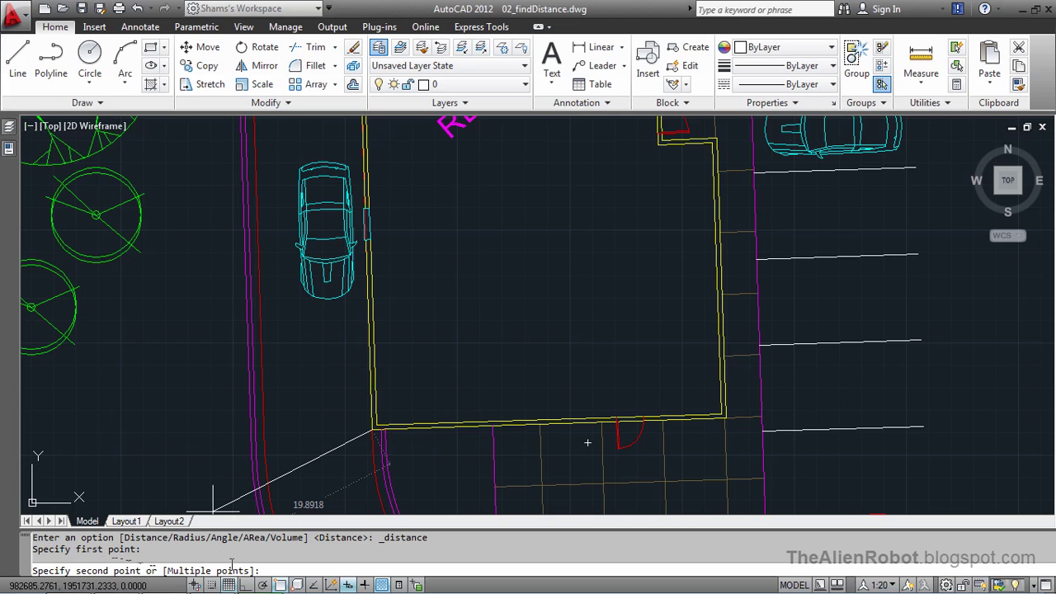
- Switch to Multiple points and add each building corner up to the top-left, totalling 157.2805
right_click(474, 378)
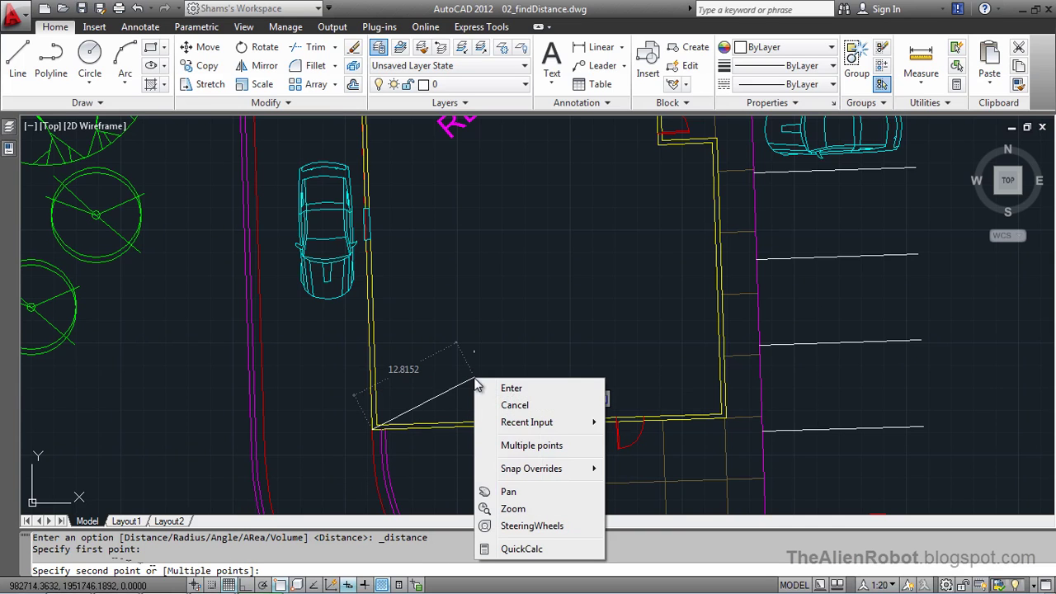
click(541, 445)
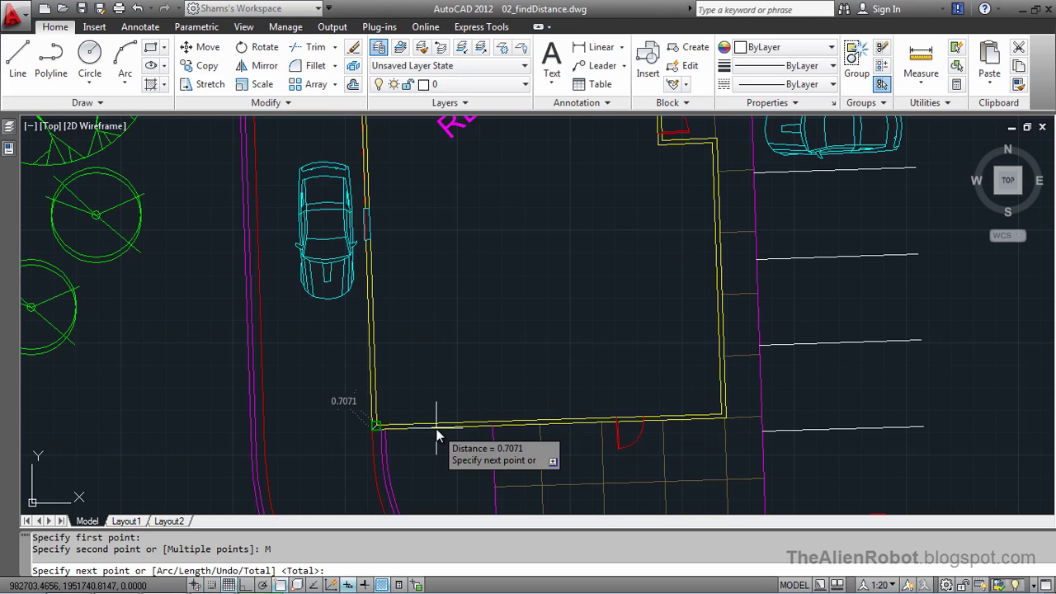
click(729, 429)
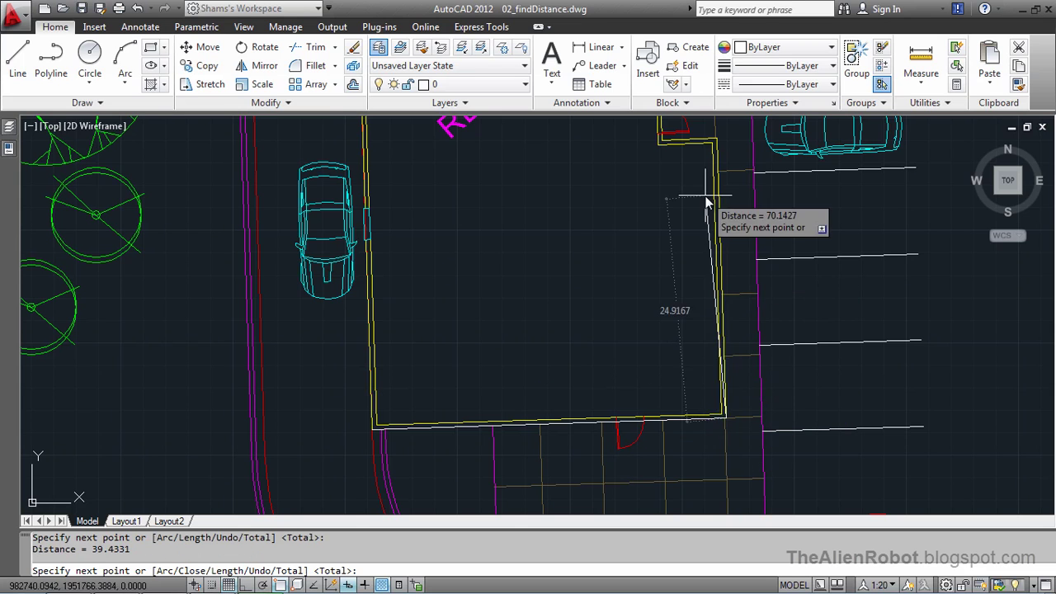
click(716, 143)
scroll(648, 219, down, 2)
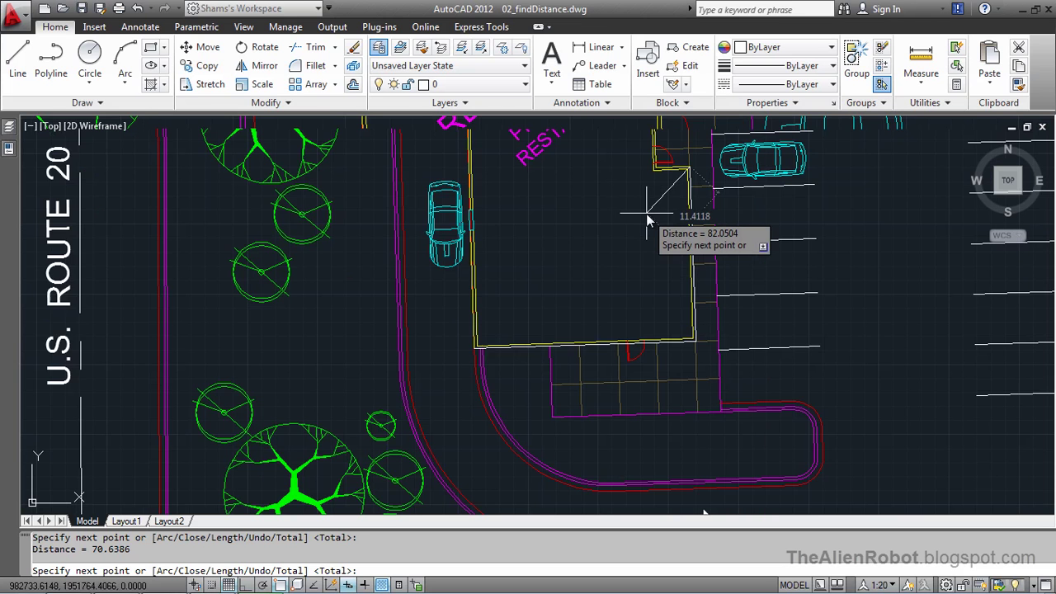
mouse_move(648, 219)
middle_down()
mouse_move(518, 366)
mouse_move(528, 407)
middle_up()
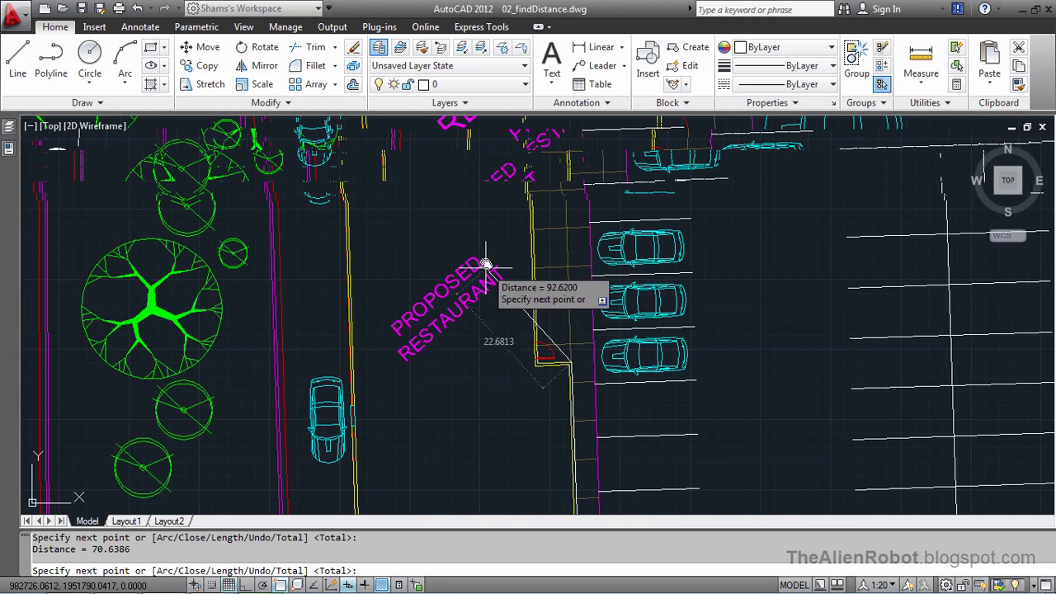
middle_drag(482, 294, 479, 371)
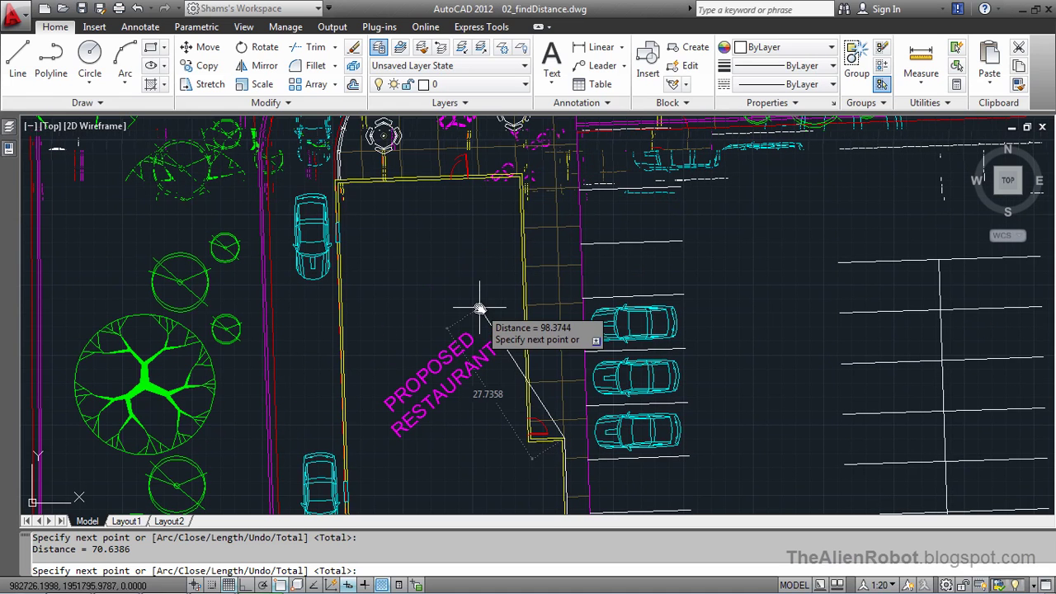
click(533, 443)
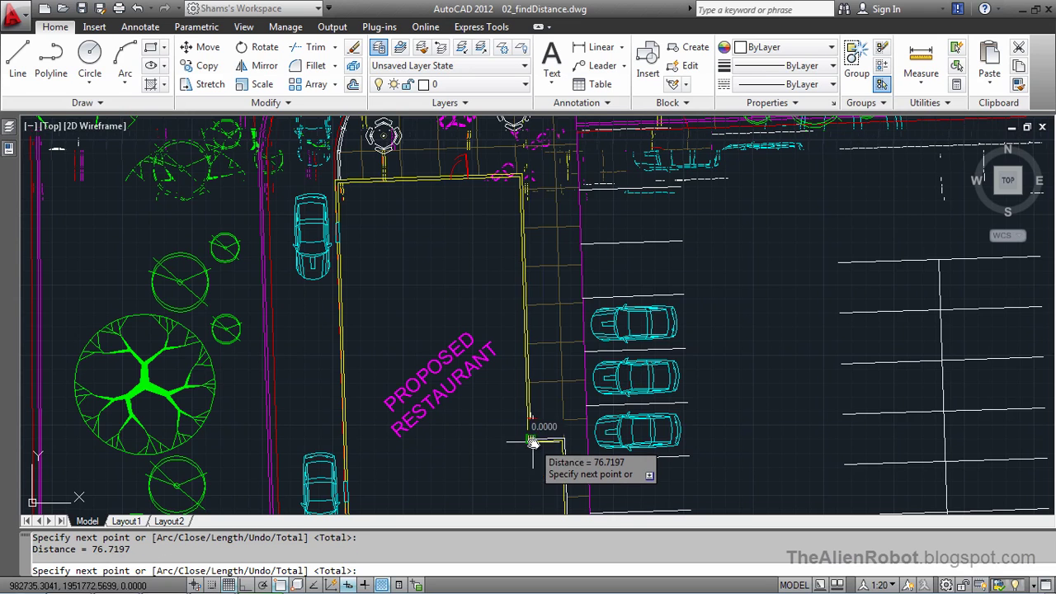
click(523, 177)
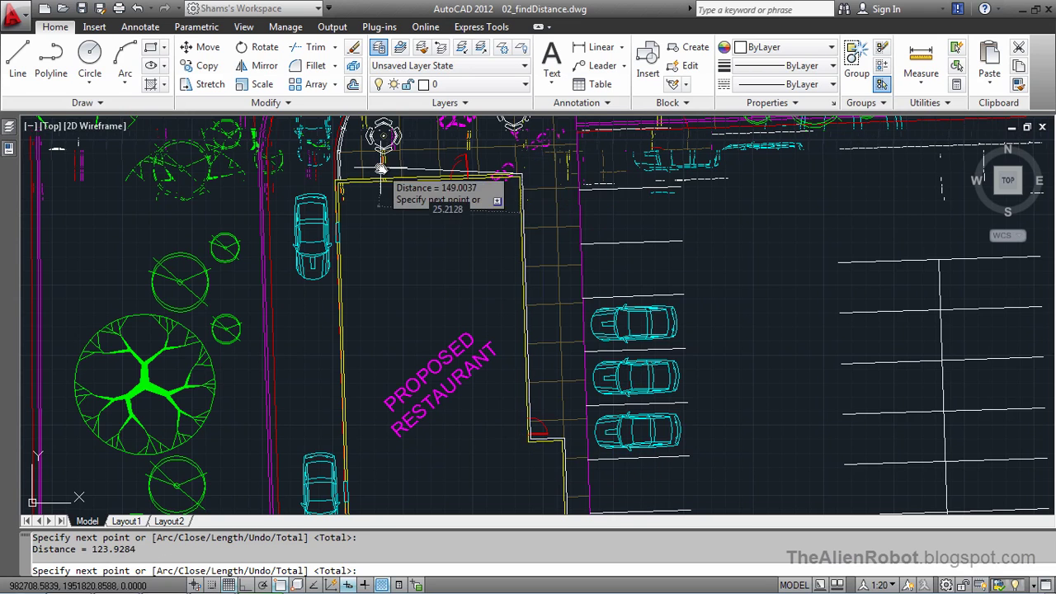
click(336, 182)
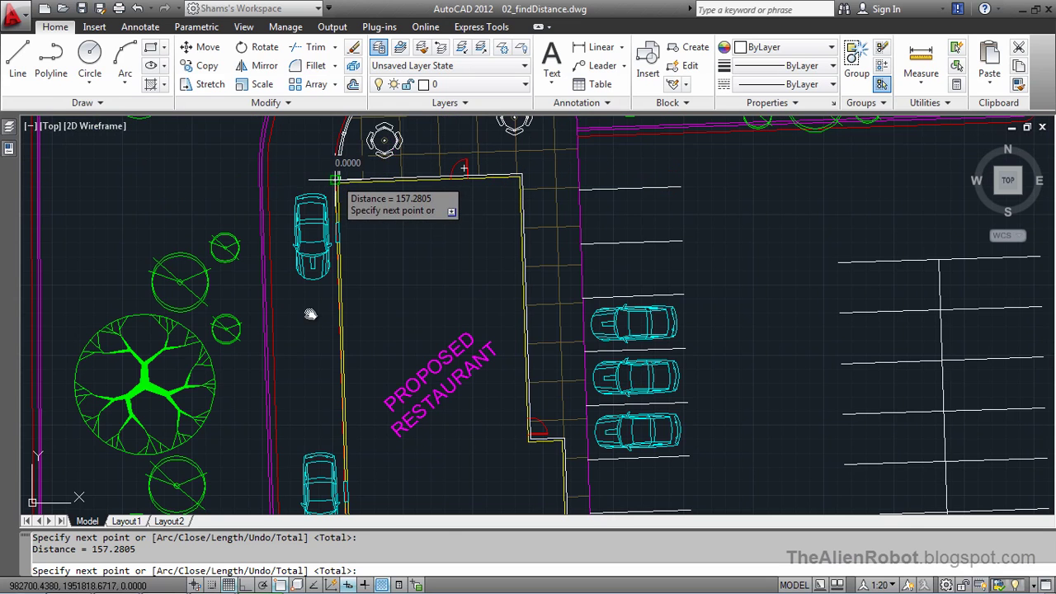
- Close the outline for a full restaurant perimeter of 235.6947, then exit the measurement
right_click(317, 340)
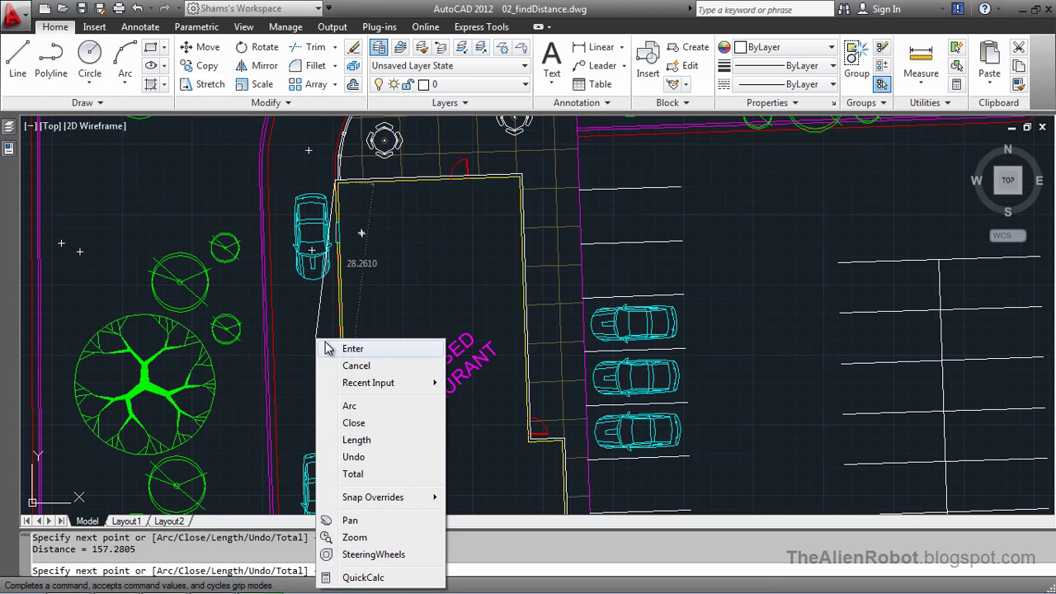
click(355, 422)
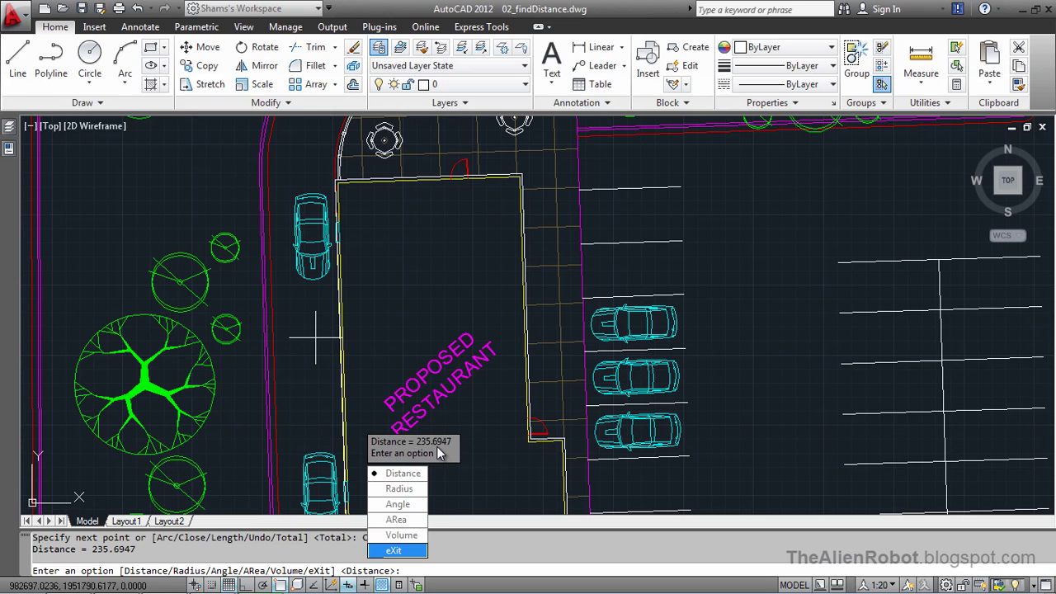
key(Escape)
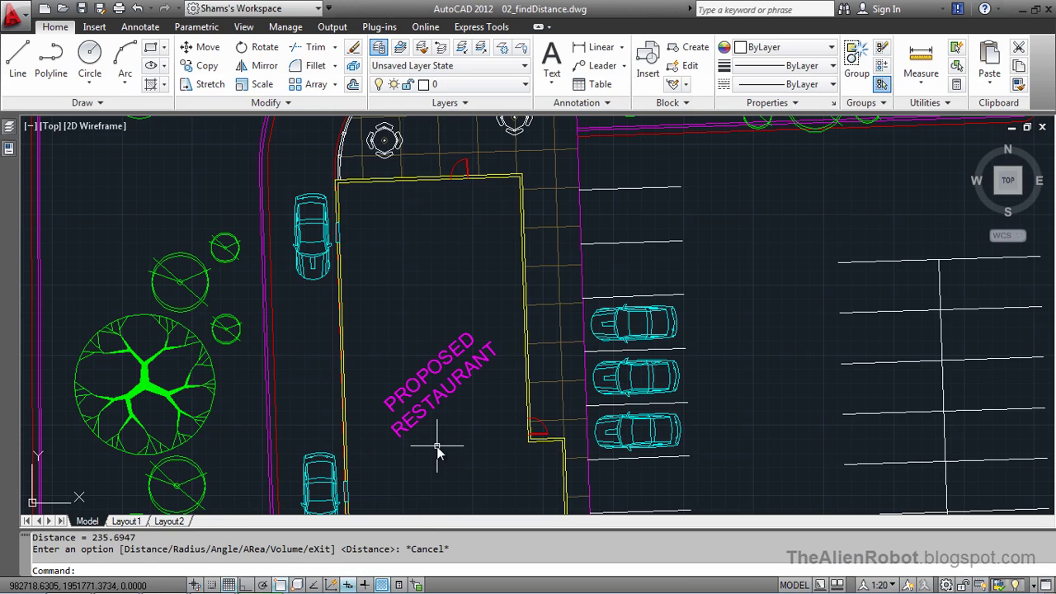
- Zoom to extents to show the whole site plan, including U.S. Route 20 and Lindenwood Ave
middle_click(438, 450)
middle_click(437, 450)
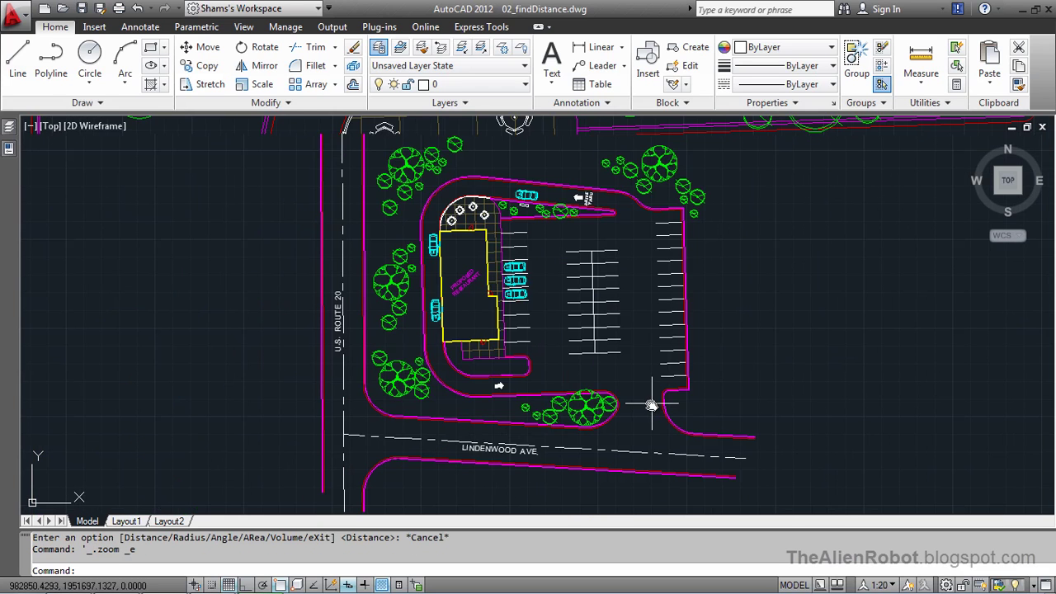